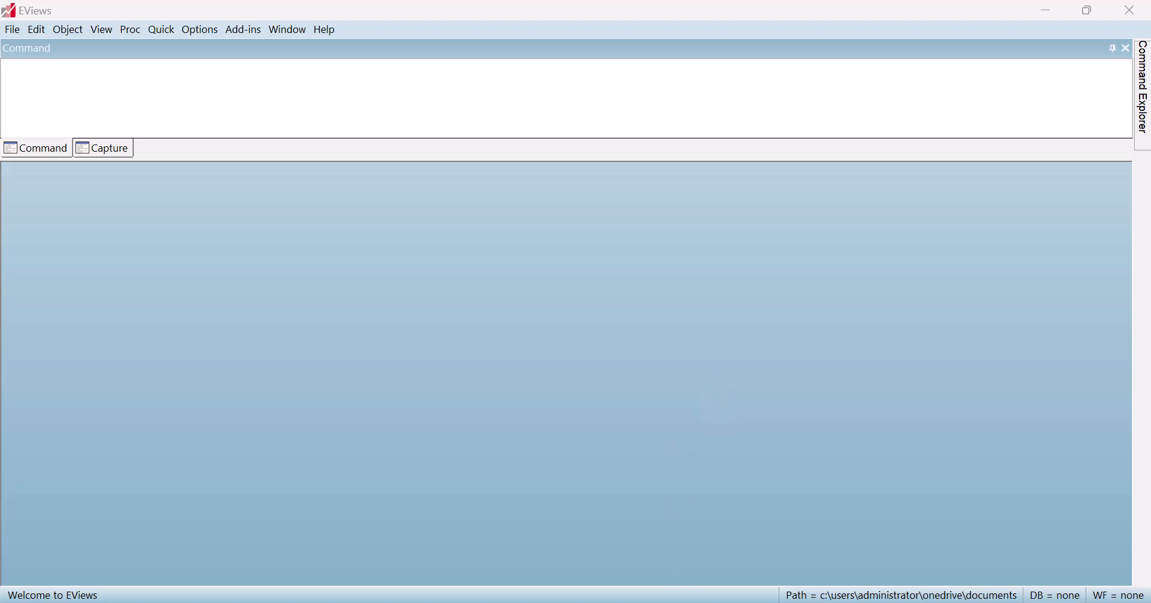
# Step: Copy the data range A1:E65 from the "time series data" sheet of the Excel workbook and return to EViews
pyautogui.click(661, 602)
pyautogui.scroll(15, 181, 377)
pyautogui.moveTo(45, 222); pyautogui.dragTo(300, 467)
pyautogui.hotkey('ctrl', 'c')
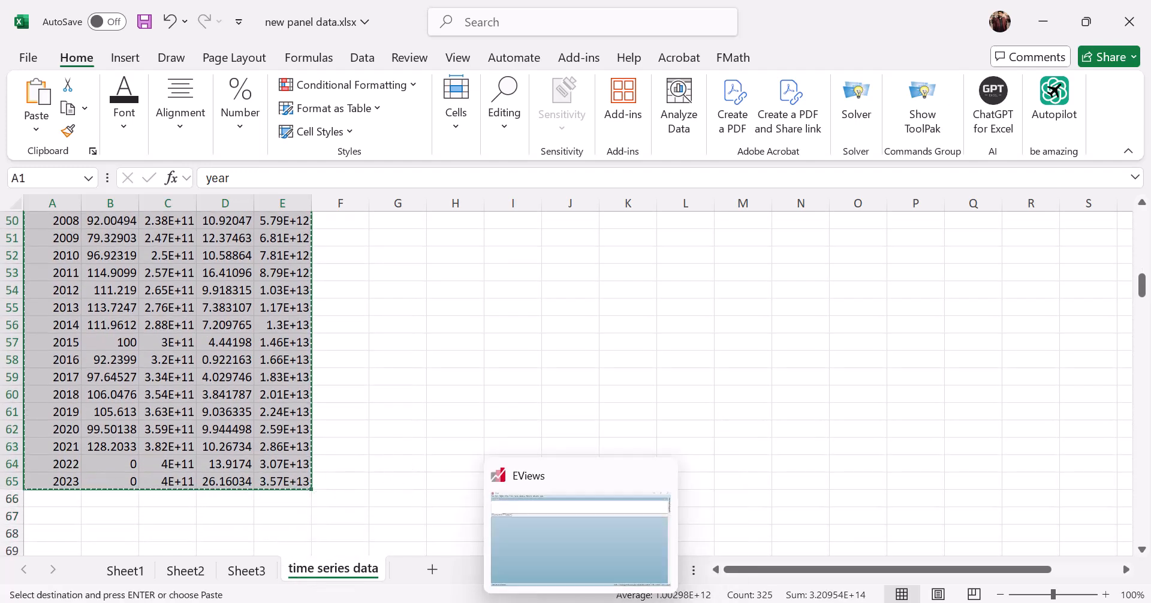
pyautogui.click(582, 601)
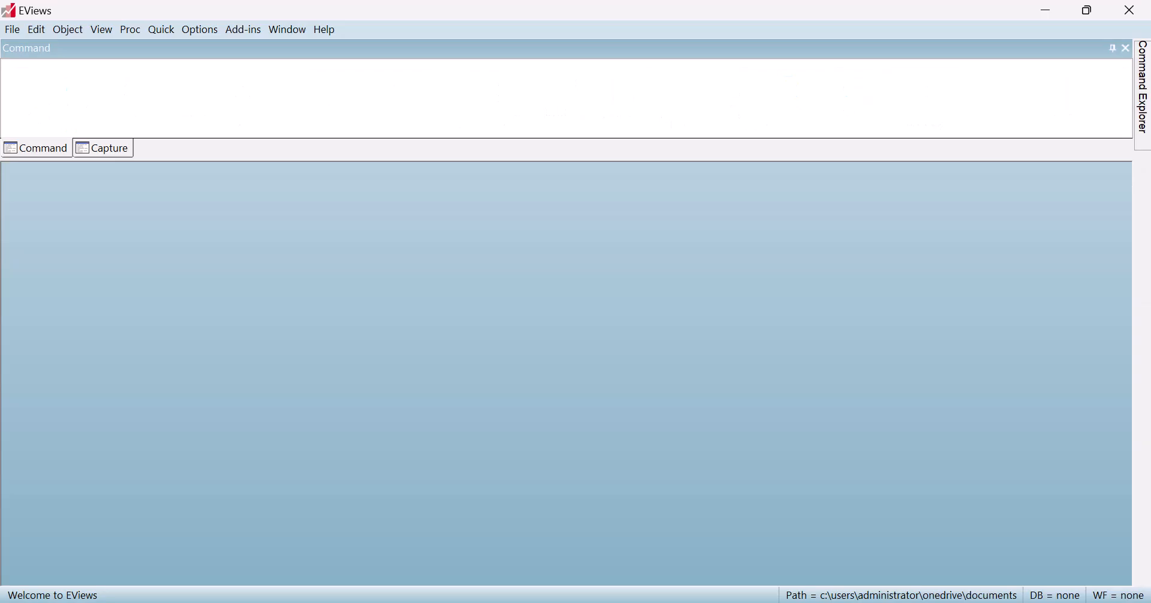
# Step: Create a new workfile with dated regular frequency, annual, from 1960 to 2023
pyautogui.click(12, 29)
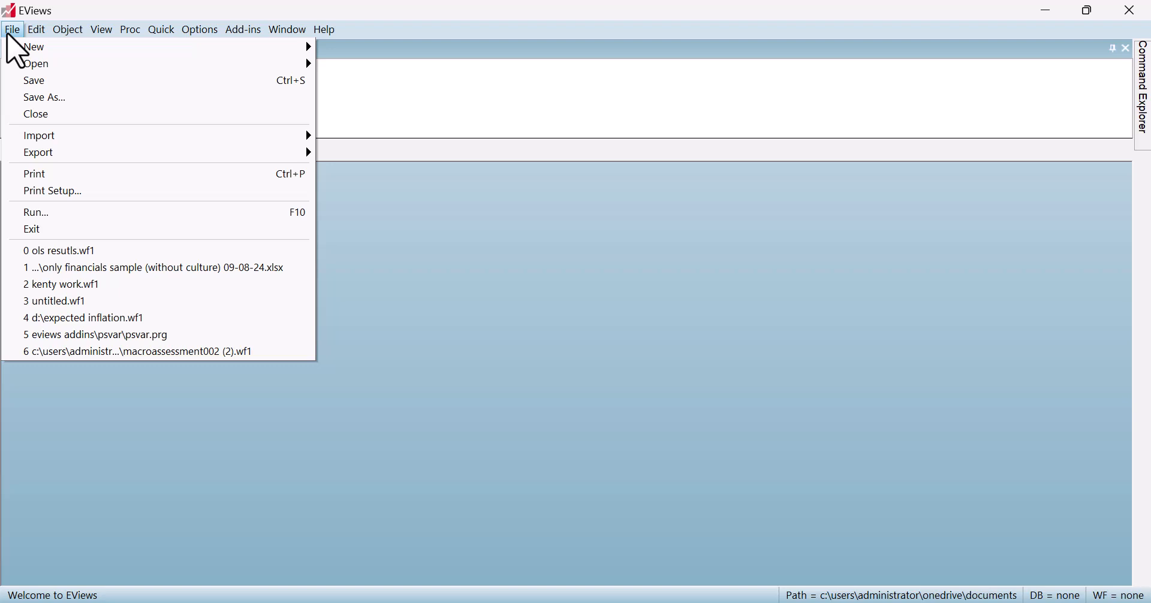
pyautogui.moveTo(17, 49)
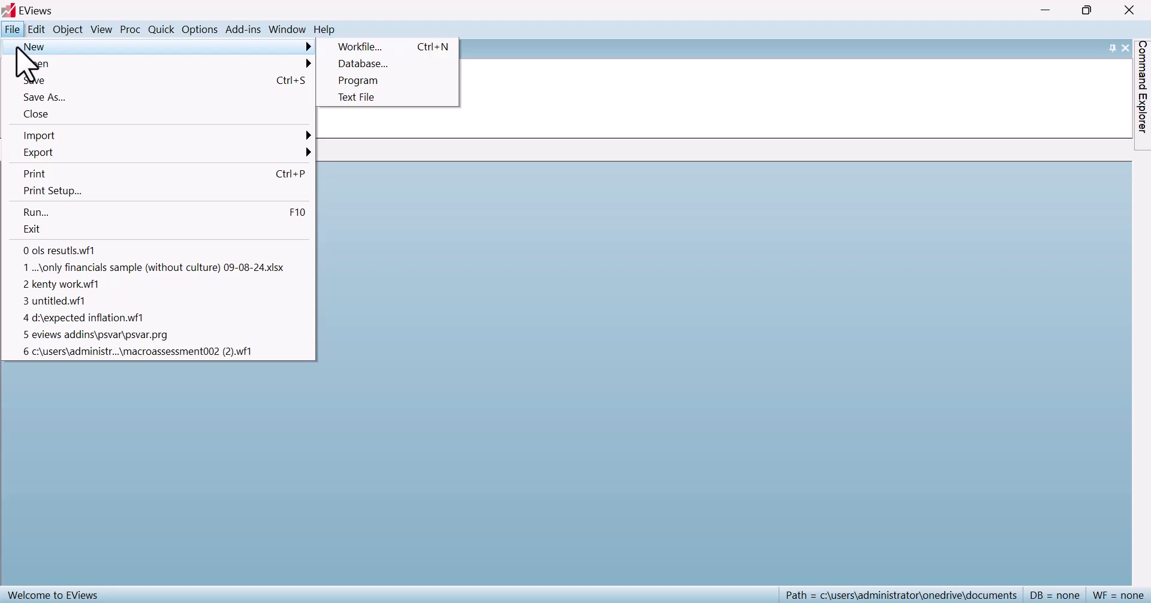
pyautogui.click(344, 47)
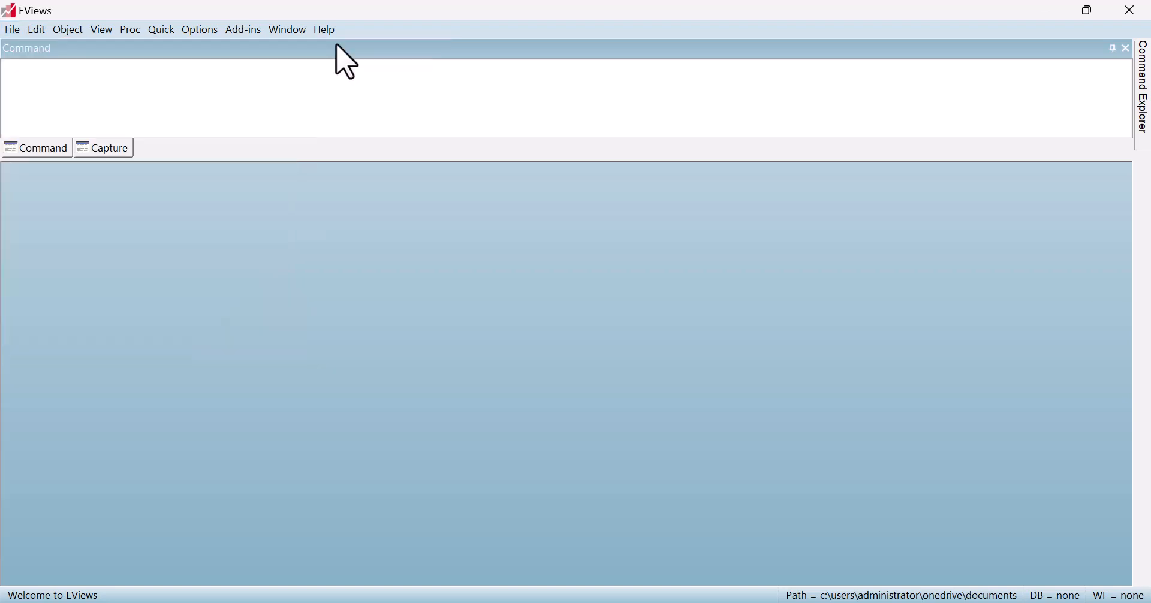
pyautogui.moveTo(578, 155); pyautogui.dragTo(306, 154)
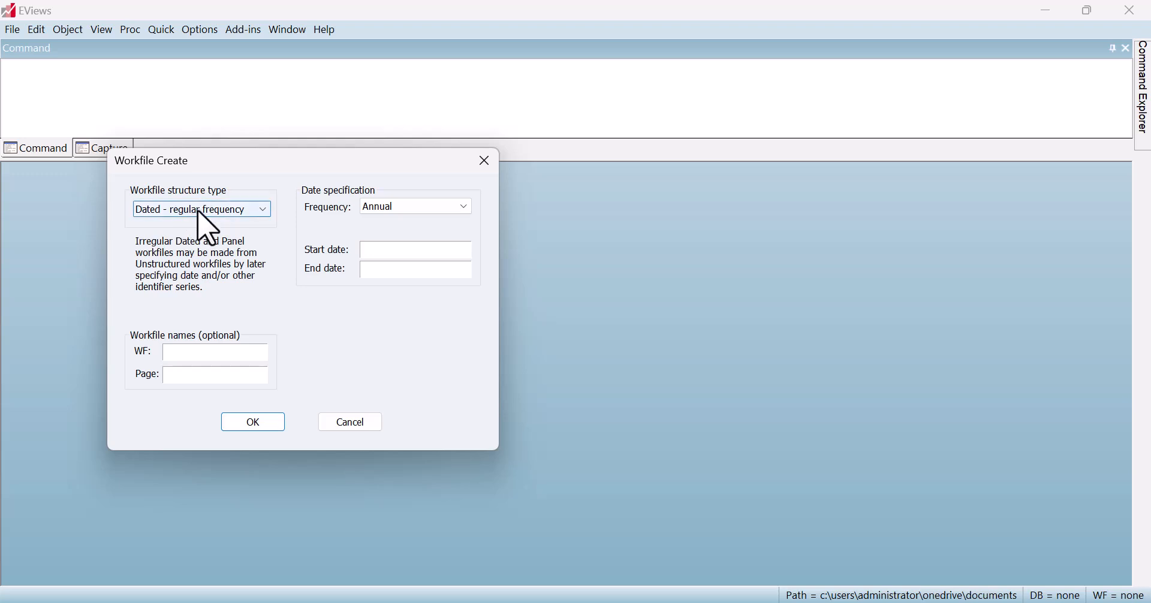
pyautogui.click(416, 252)
pyautogui.write('1960')
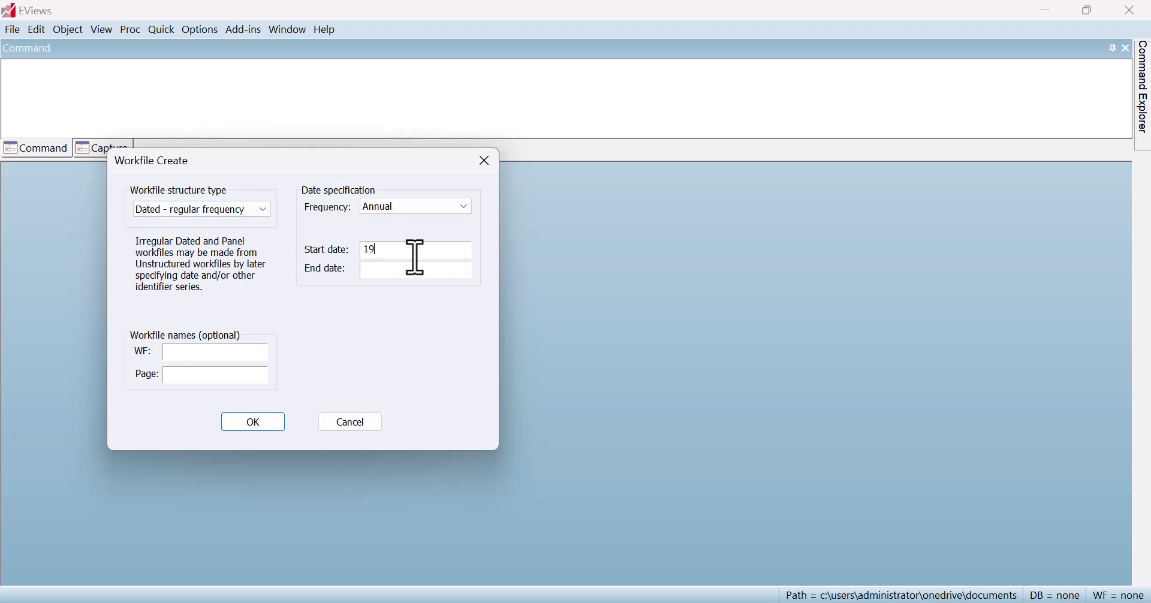
pyautogui.click(387, 271)
pyautogui.write('2023')
pyautogui.click(373, 210)
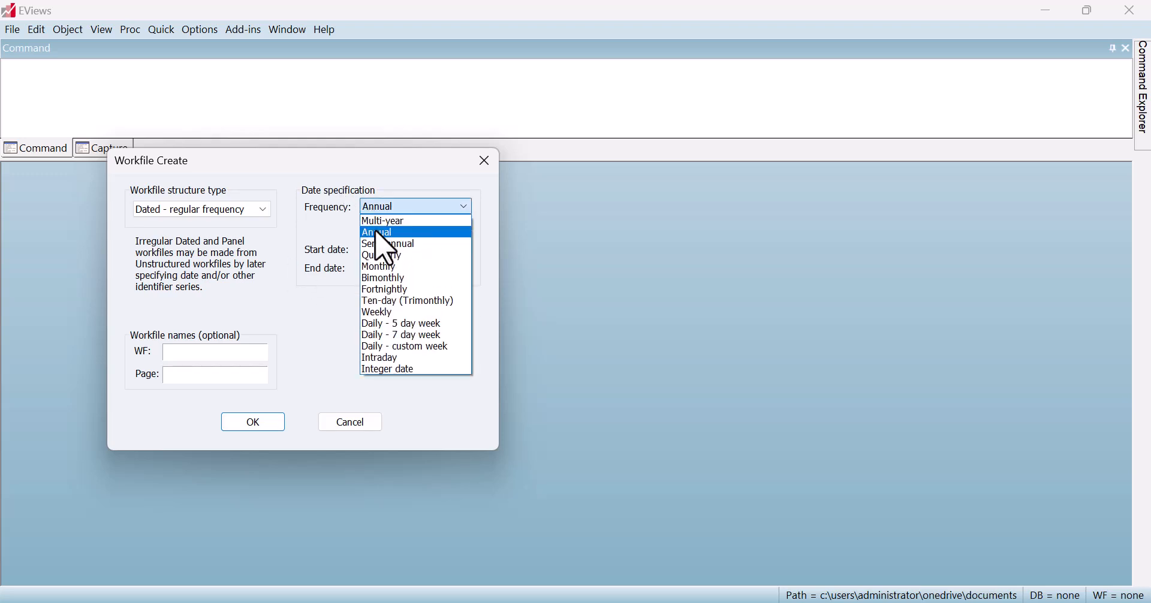
pyautogui.click(378, 234)
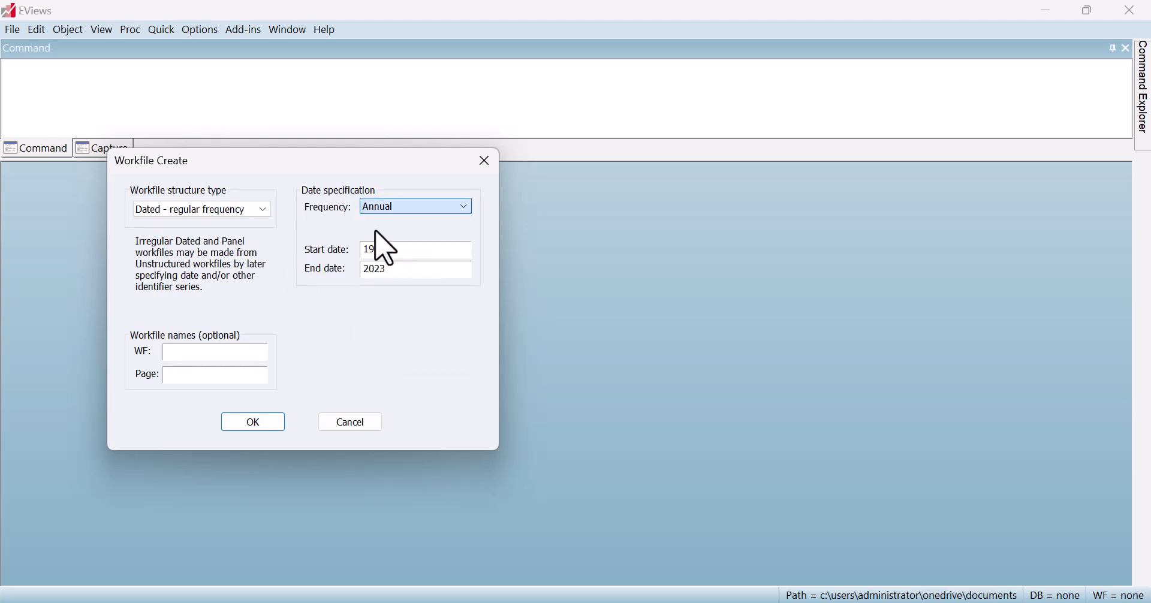
pyautogui.click(269, 427)
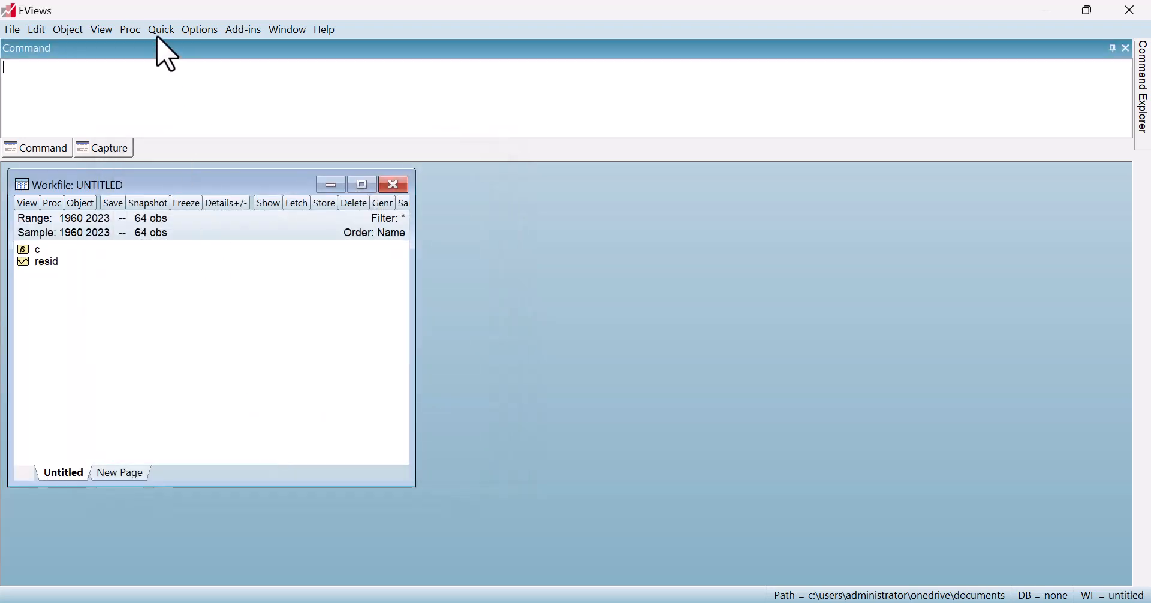
# Step: Paste the copied data with its series names into an empty group from the first cell and minimize the group window
pyautogui.click(160, 33)
pyautogui.click(192, 114)
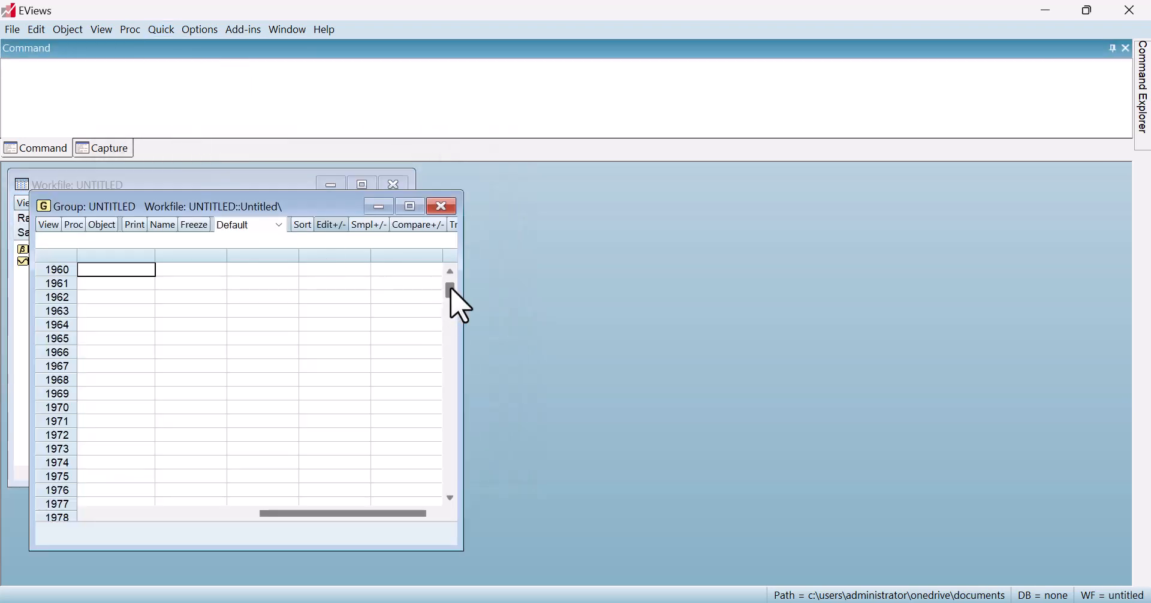
pyautogui.click(132, 270)
pyautogui.hotkey('ctrl', 'v')
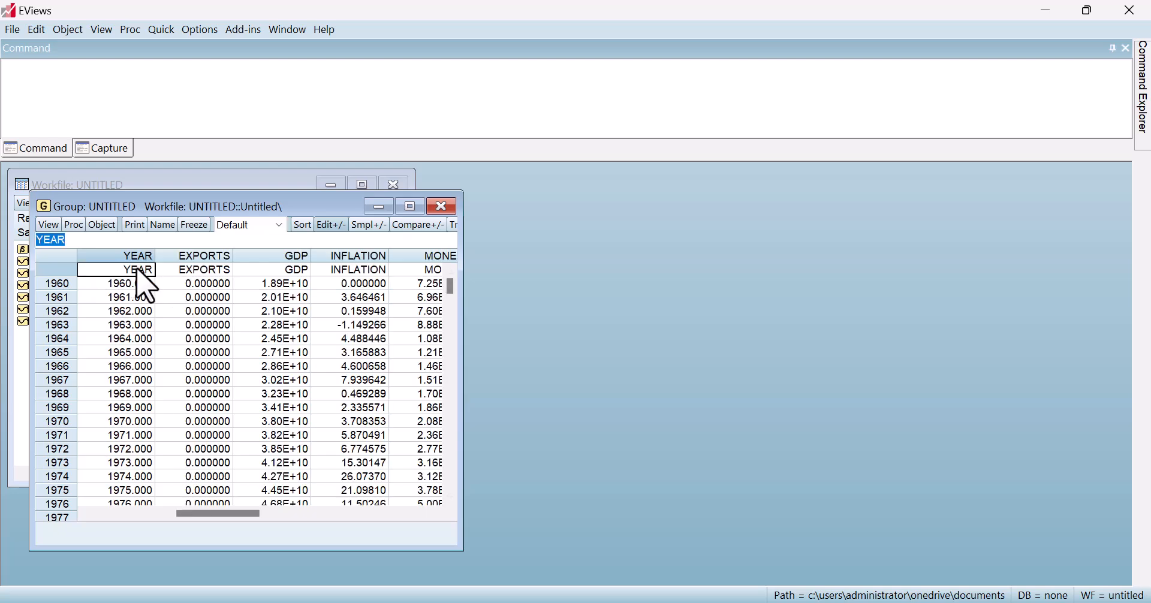
pyautogui.scroll(-11, 309, 350)
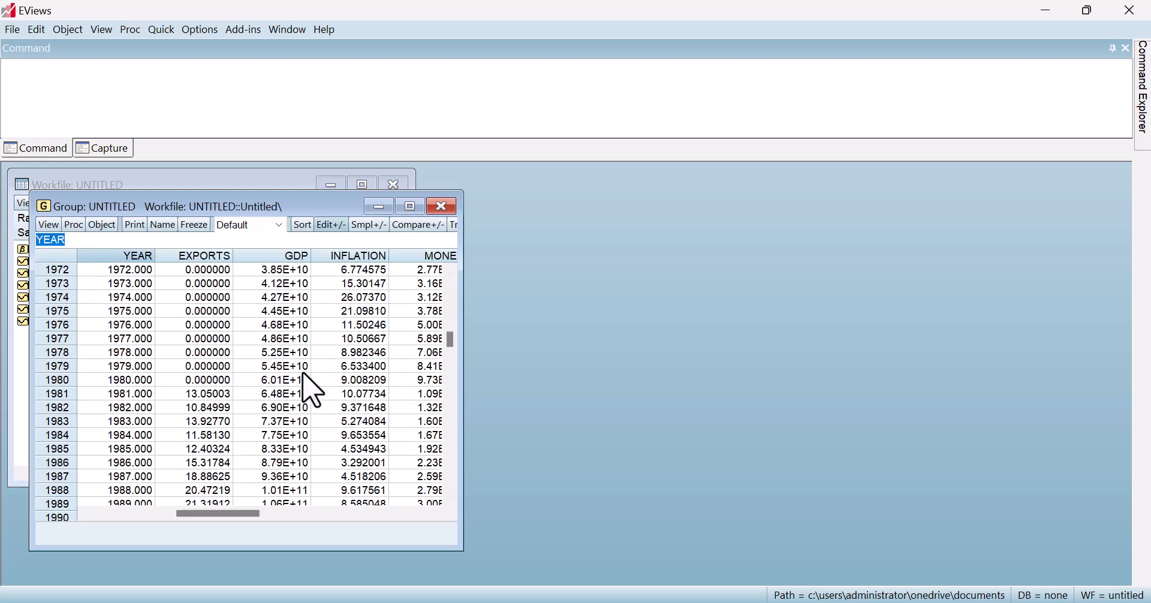
pyautogui.scroll(11, 309, 392)
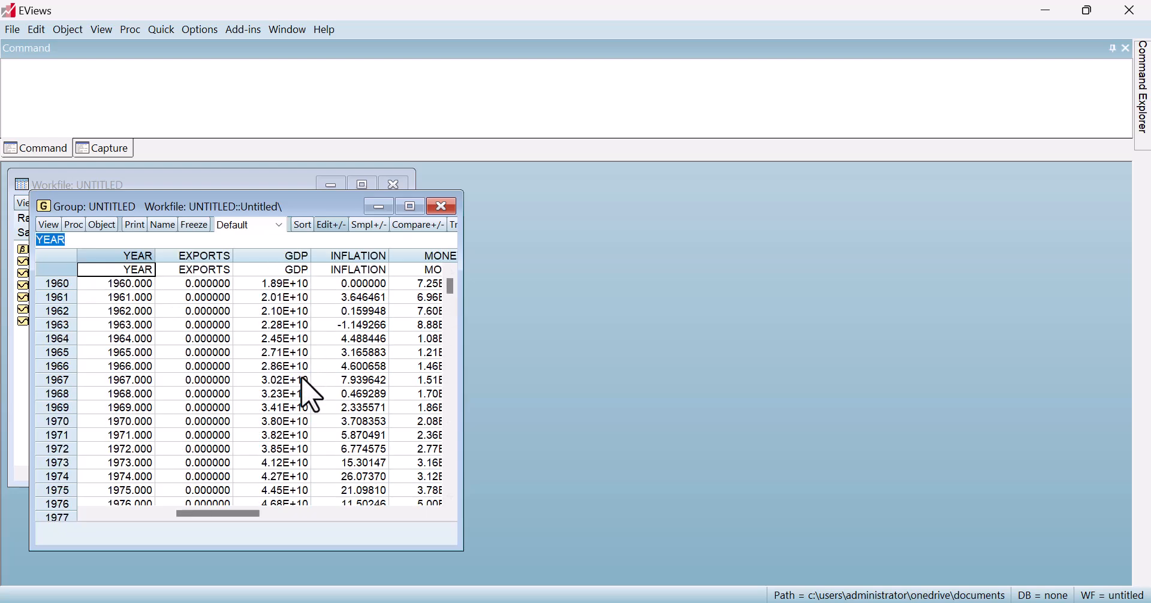
pyautogui.click(379, 206)
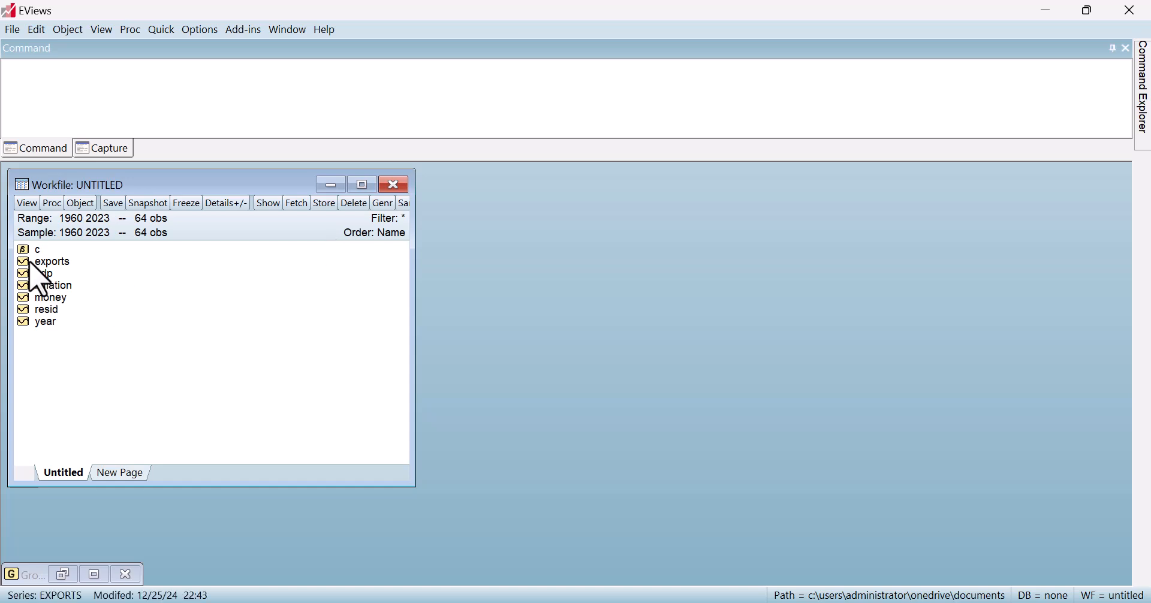
pyautogui.click(55, 81)
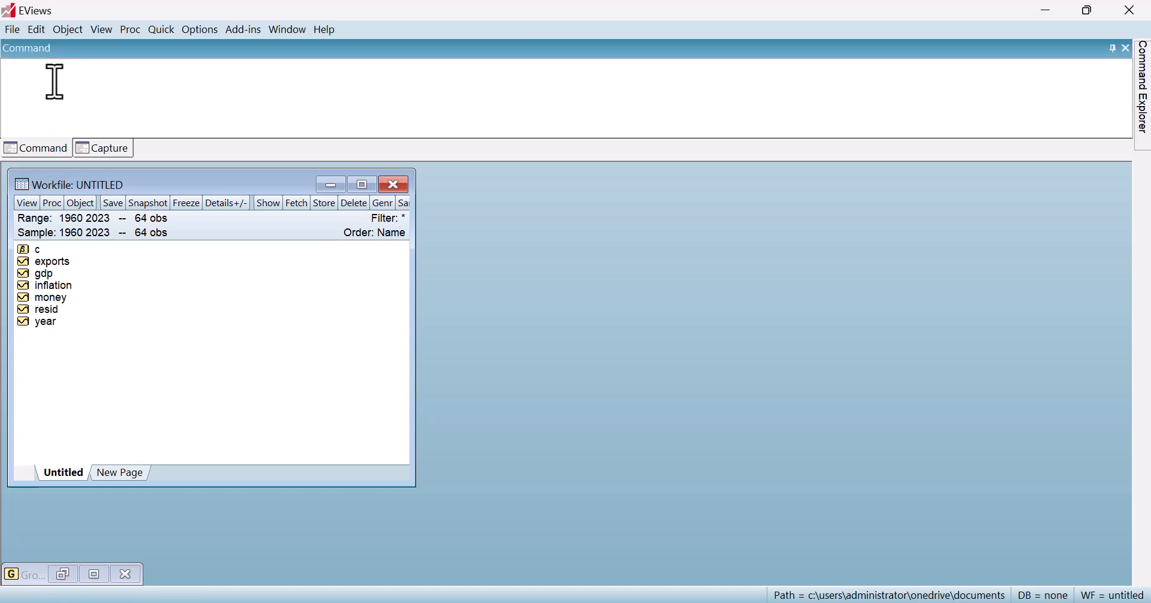
pyautogui.write('ls c')
pyautogui.press('Return')
# Step: Select the gdp, exports, inflation and money series, starting with gdp, and open them as an equation
pyautogui.click(53, 277)
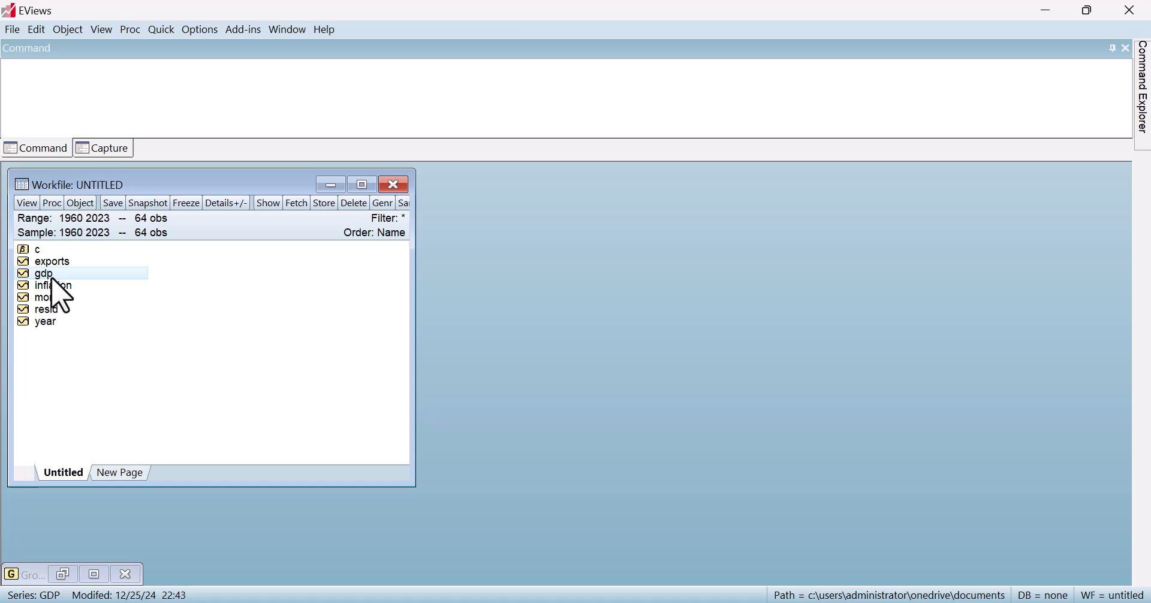
pyautogui.keyDown('ctrl'); pyautogui.click(63, 265); pyautogui.keyUp('ctrl')
pyautogui.keyDown('ctrl'); pyautogui.click(62, 285); pyautogui.keyUp('ctrl')
pyautogui.keyDown('ctrl'); pyautogui.click(62, 298); pyautogui.keyUp('ctrl')
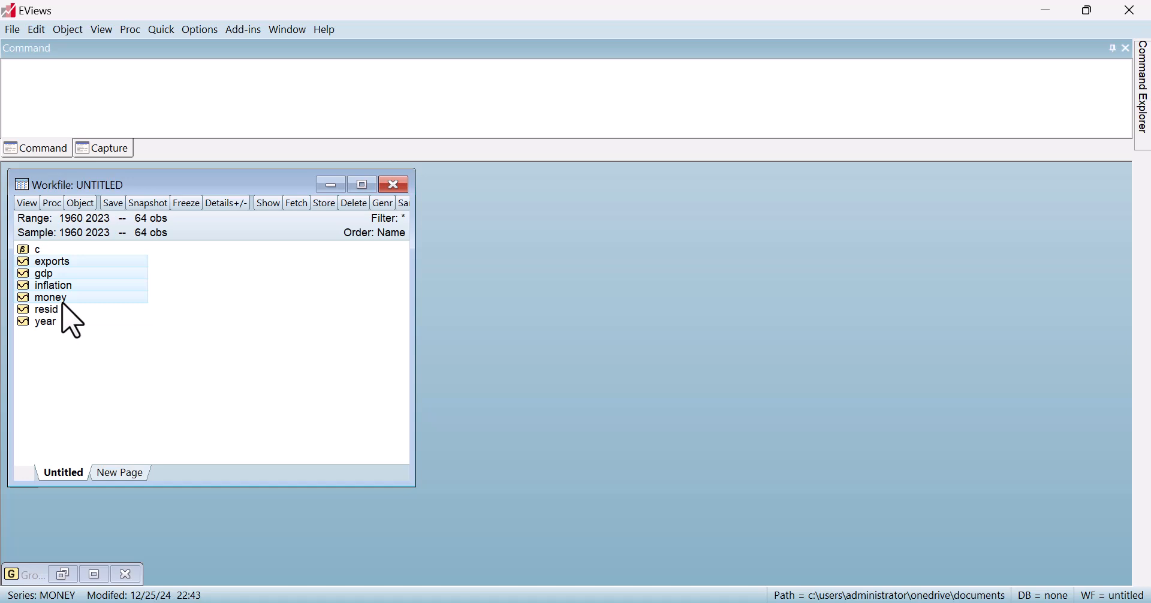
pyautogui.rightClick(63, 305)
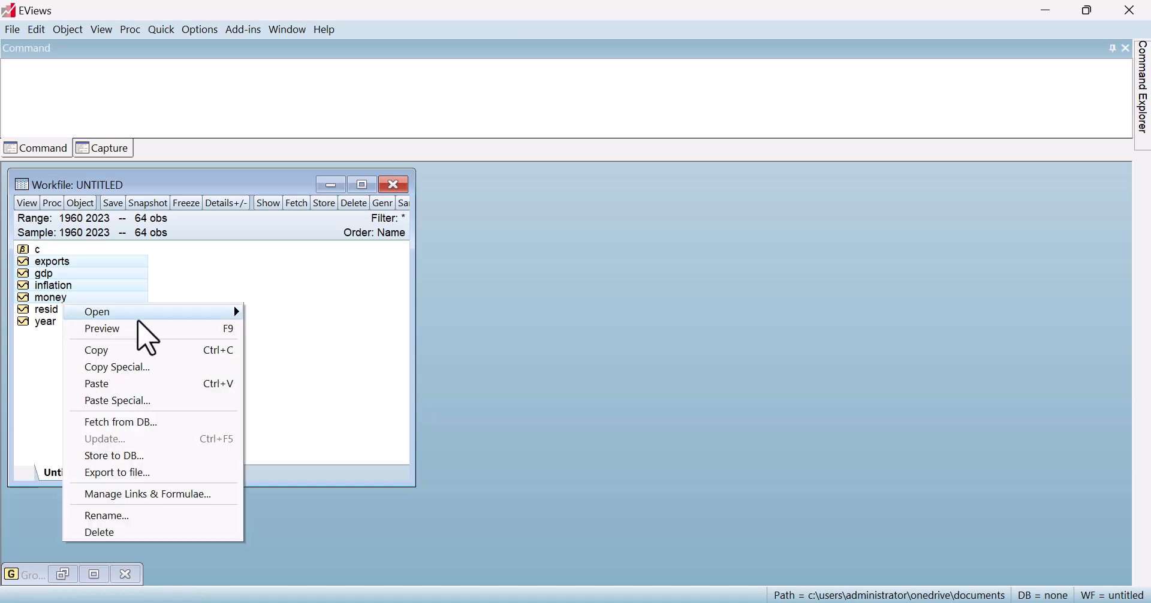
pyautogui.moveTo(139, 317)
pyautogui.click(333, 335)
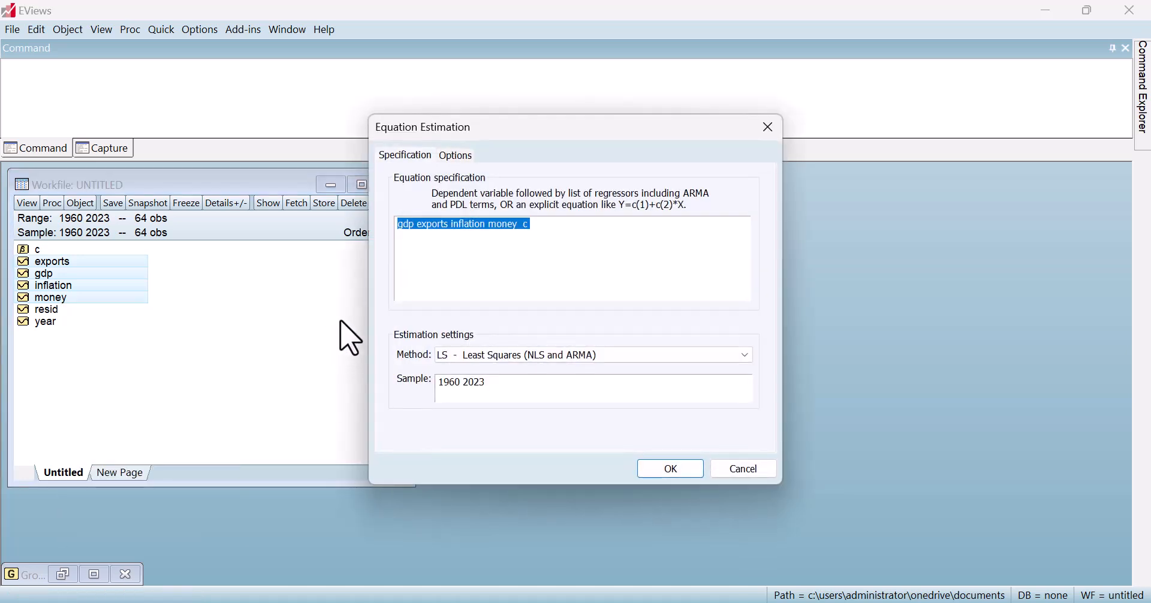
# Step: Move the constant directly after the dependent variable so the equation specification reads "gdp c exports inflation money"
pyautogui.moveTo(584, 120); pyautogui.dragTo(445, 124)
pyautogui.click(298, 229)
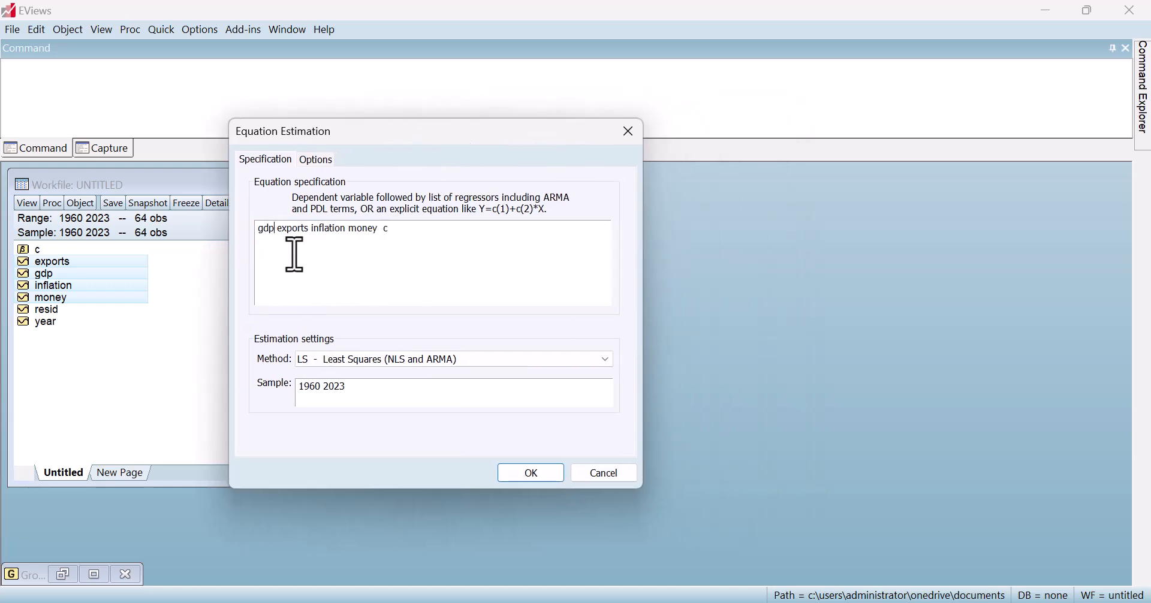
pyautogui.write('c')
pyautogui.click(419, 232)
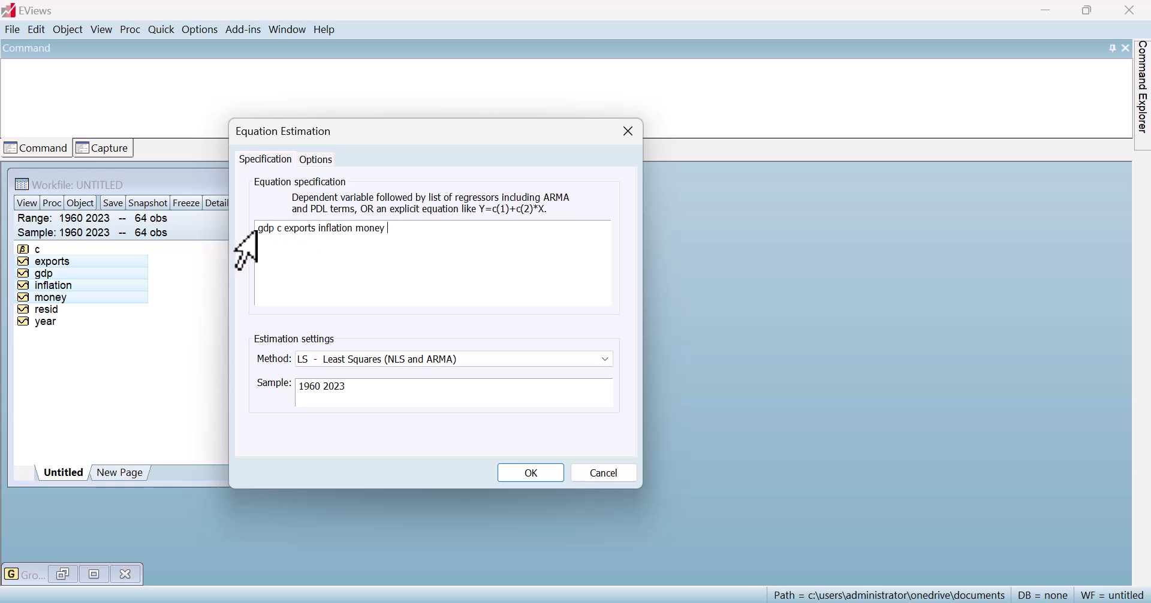
pyautogui.moveTo(280, 232); pyautogui.dragTo(398, 244)
pyautogui.click(452, 288)
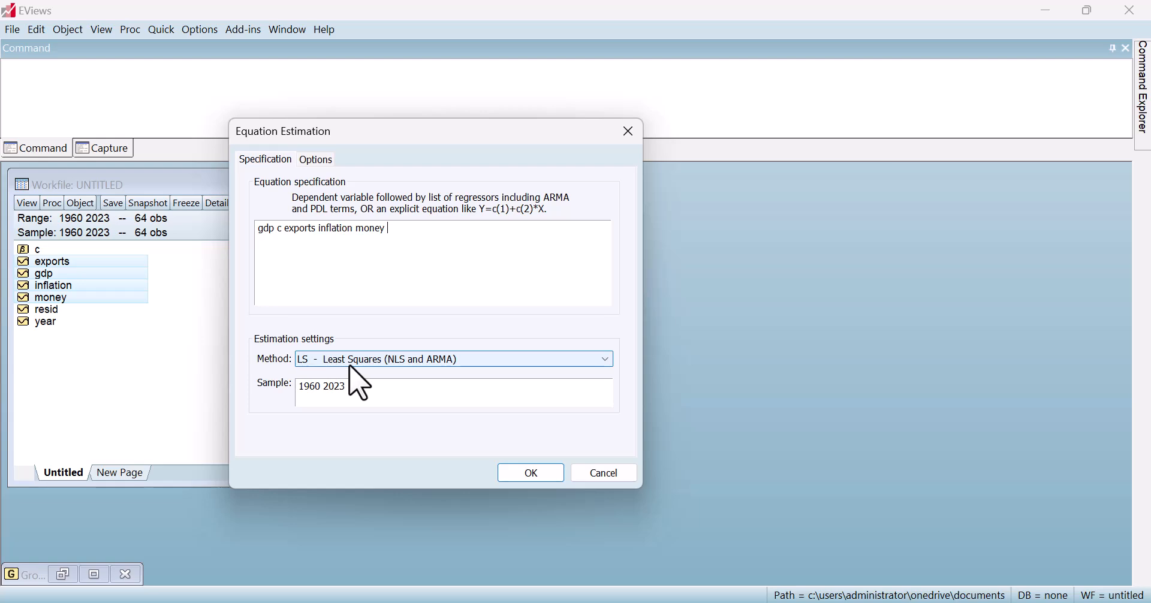
# Step: Estimate the equation with the LS - Least Squares (NLS and ARMA) method and maximize the output window
pyautogui.click(530, 359)
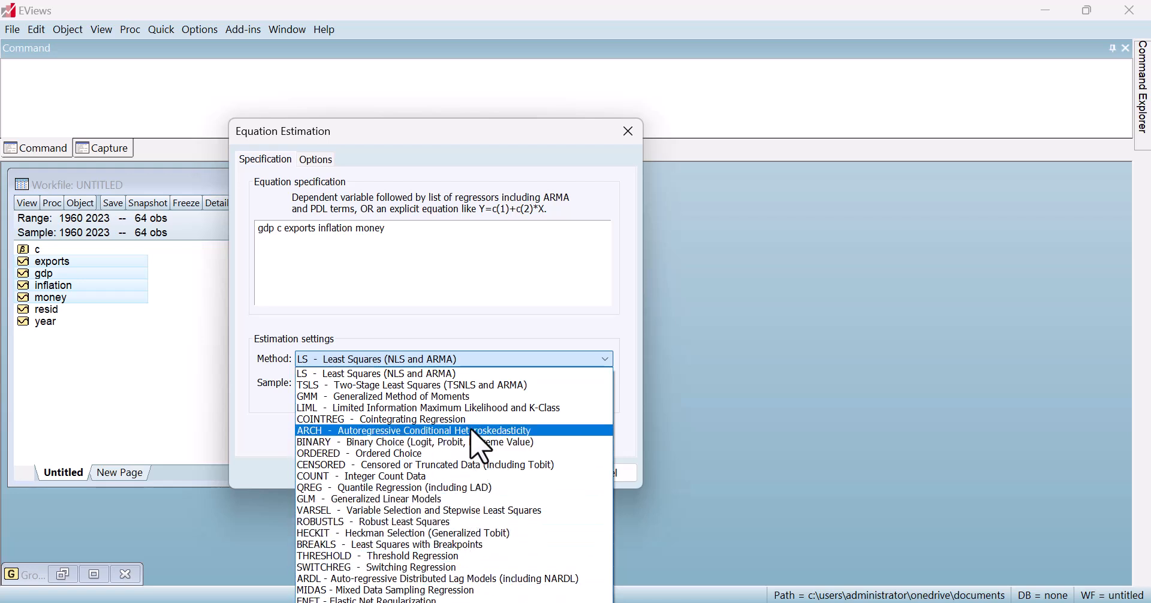
pyautogui.click(473, 374)
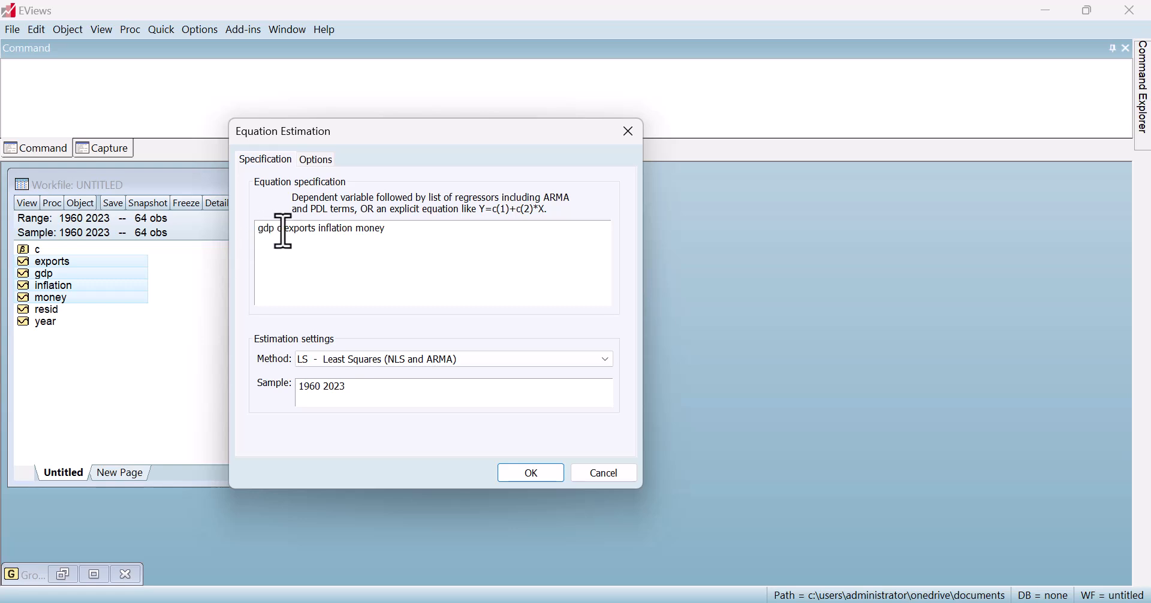
pyautogui.moveTo(287, 231); pyautogui.dragTo(389, 231)
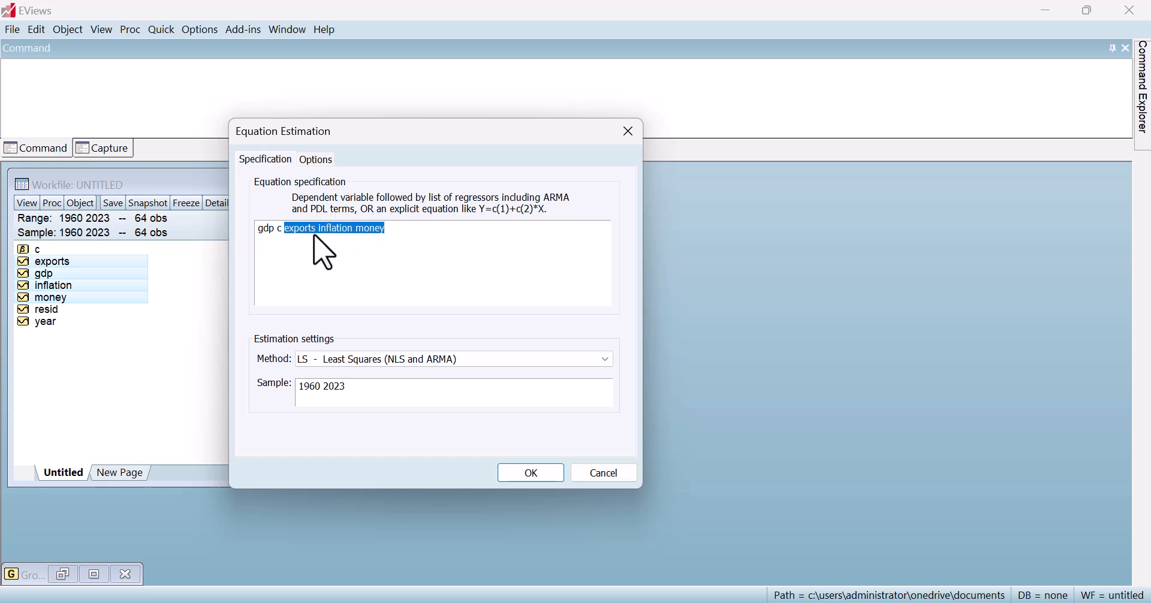
pyautogui.click(531, 473)
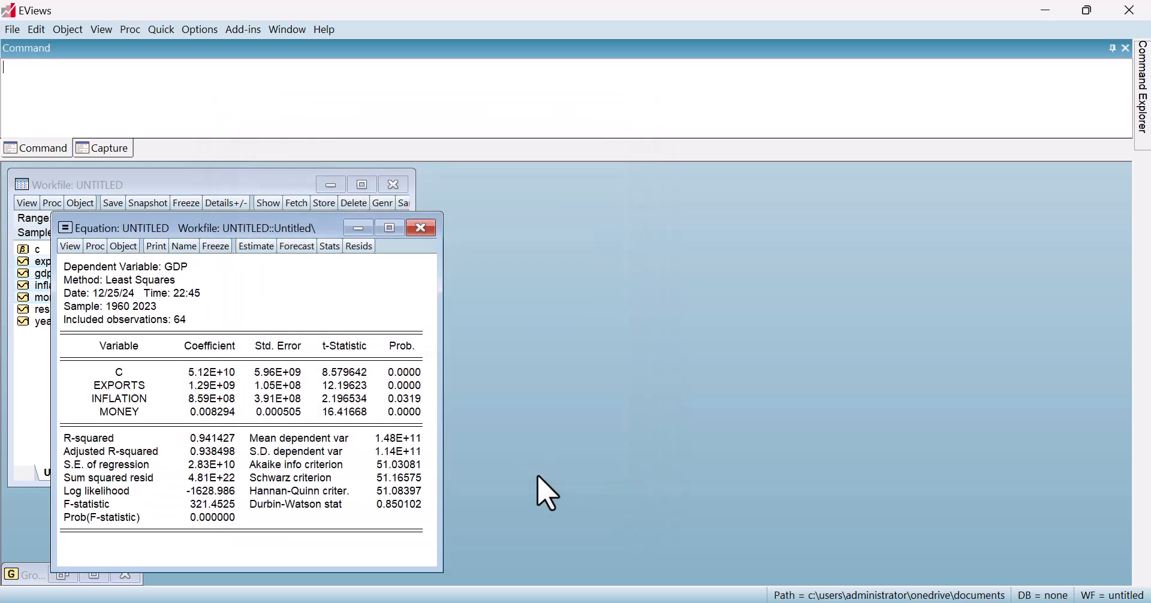
pyautogui.click(389, 230)
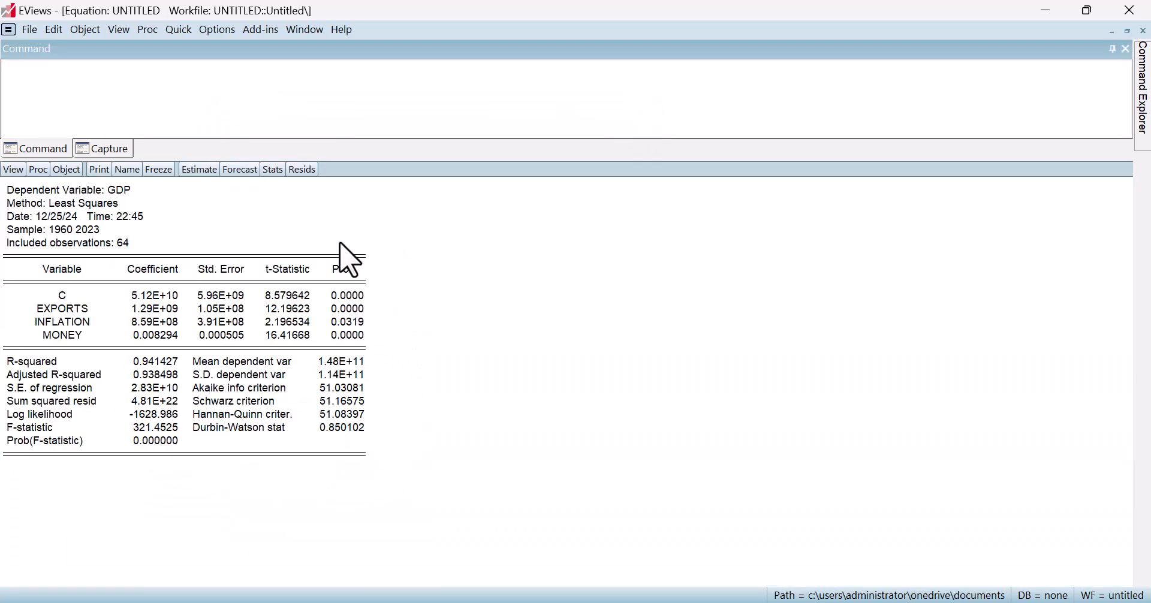
# Step: Examine the dependent variable, method, sample and observation lines of the regression output, and its coefficient table
pyautogui.click(12, 190)
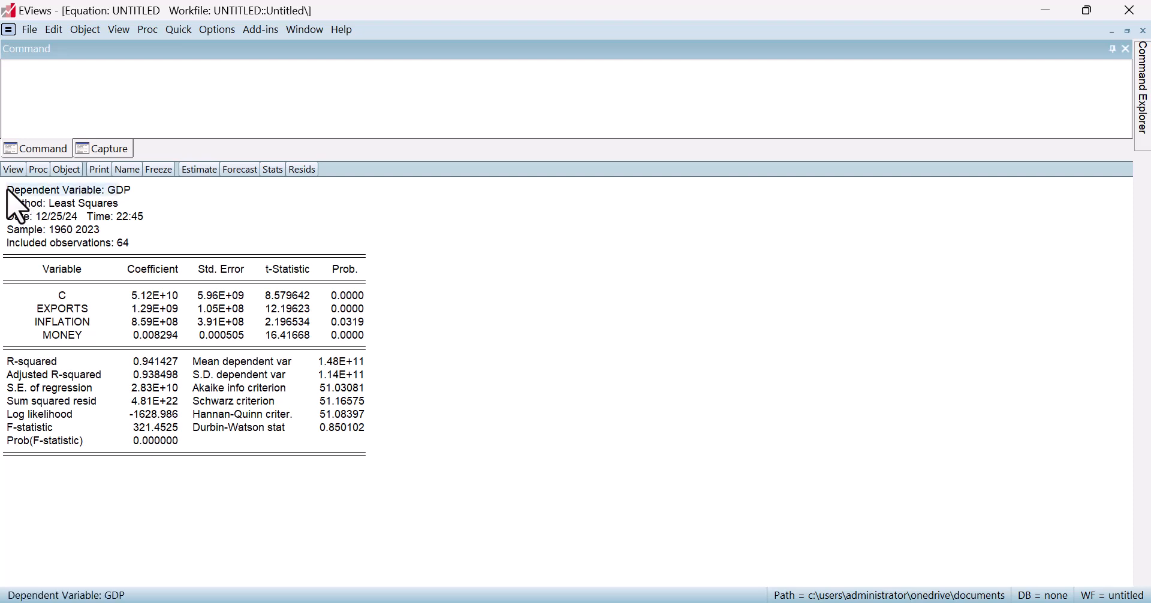
pyautogui.moveTo(116, 189); pyautogui.dragTo(130, 189)
pyautogui.click(10, 203)
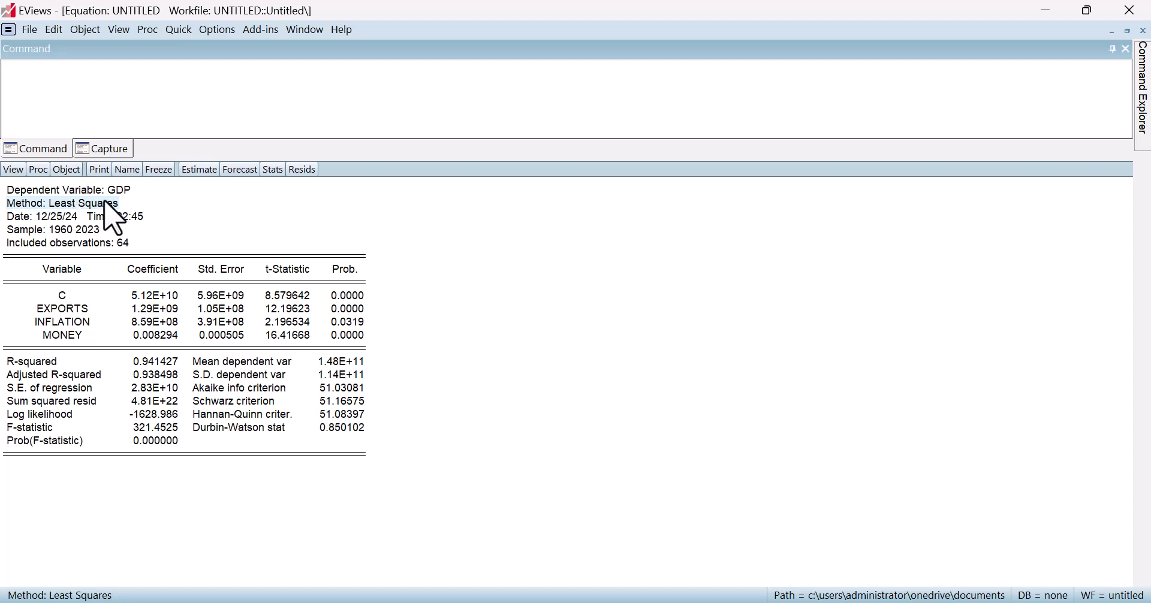
pyautogui.click(24, 230)
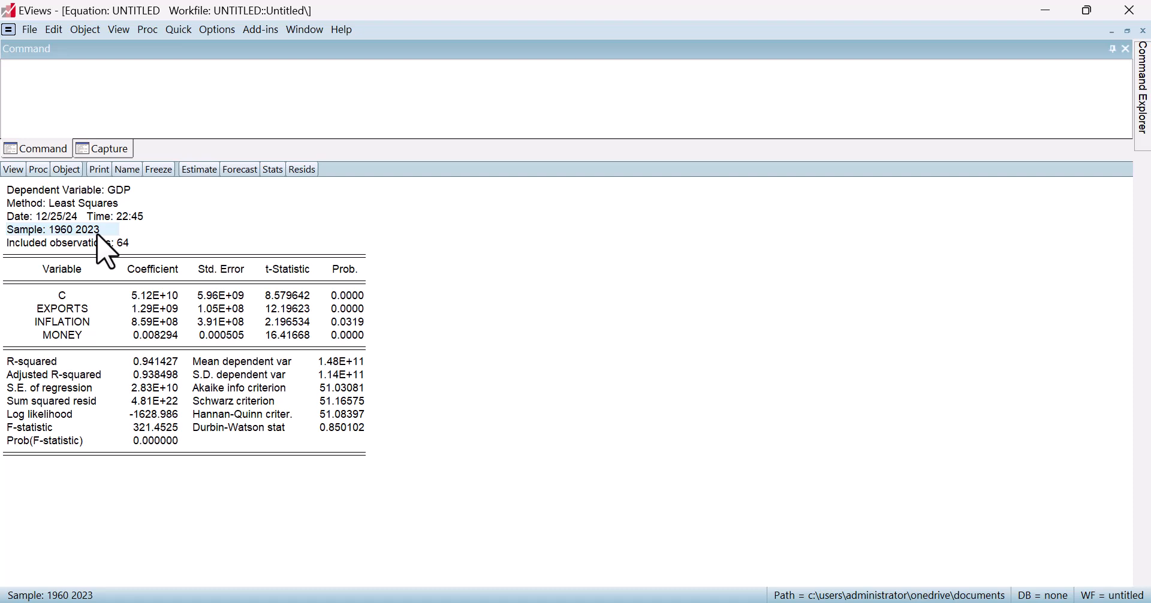
pyautogui.click(39, 243)
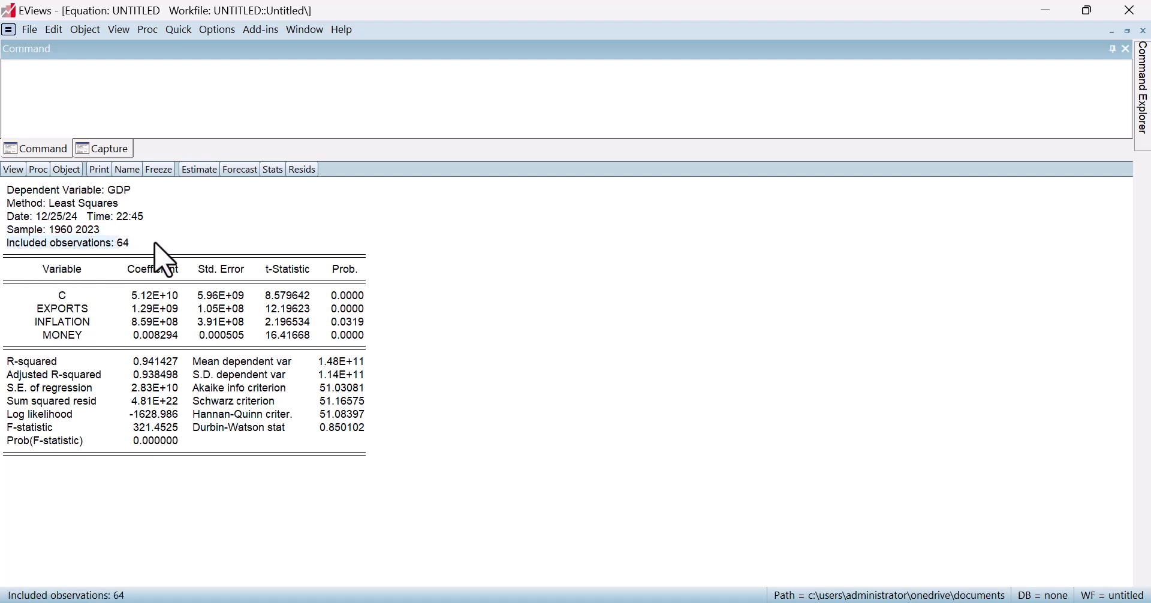
pyautogui.click(205, 232)
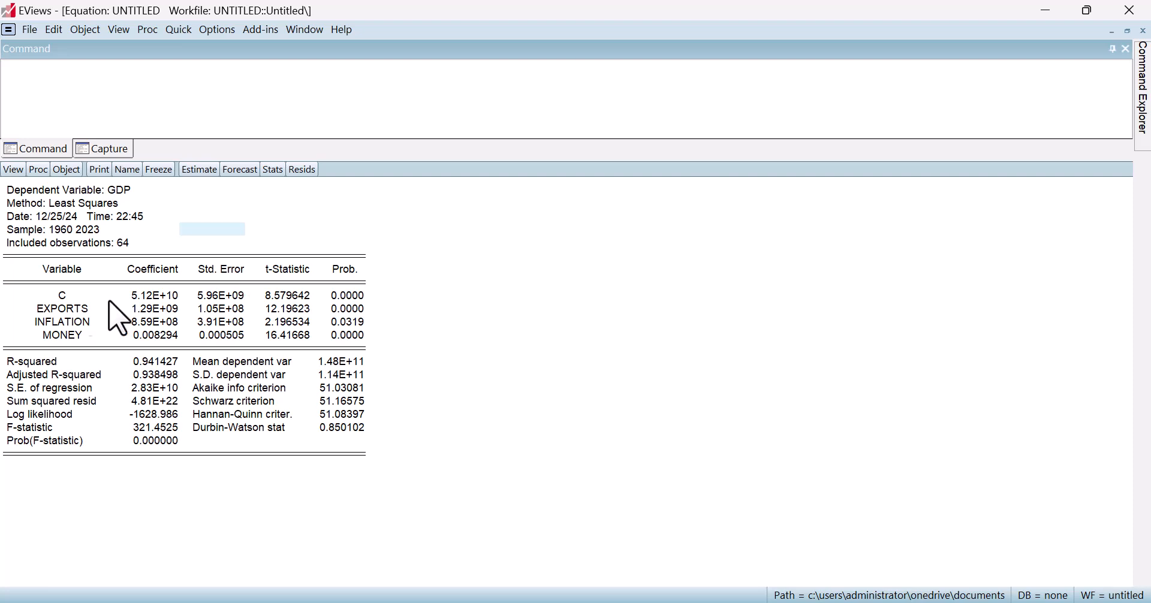
pyautogui.moveTo(8, 250); pyautogui.dragTo(358, 337)
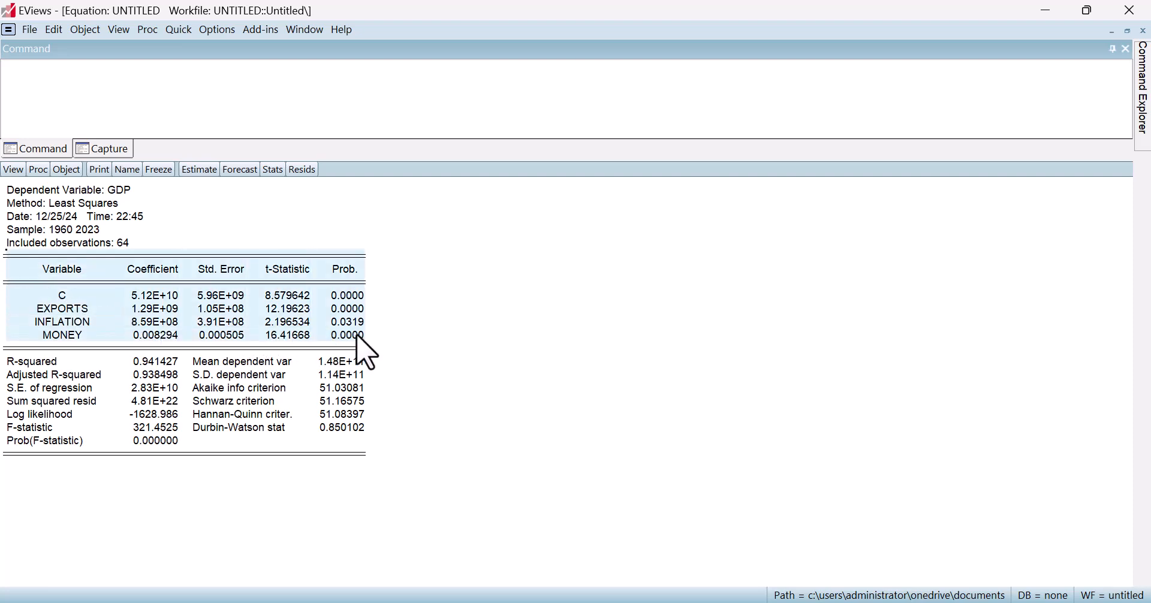
pyautogui.click(358, 337)
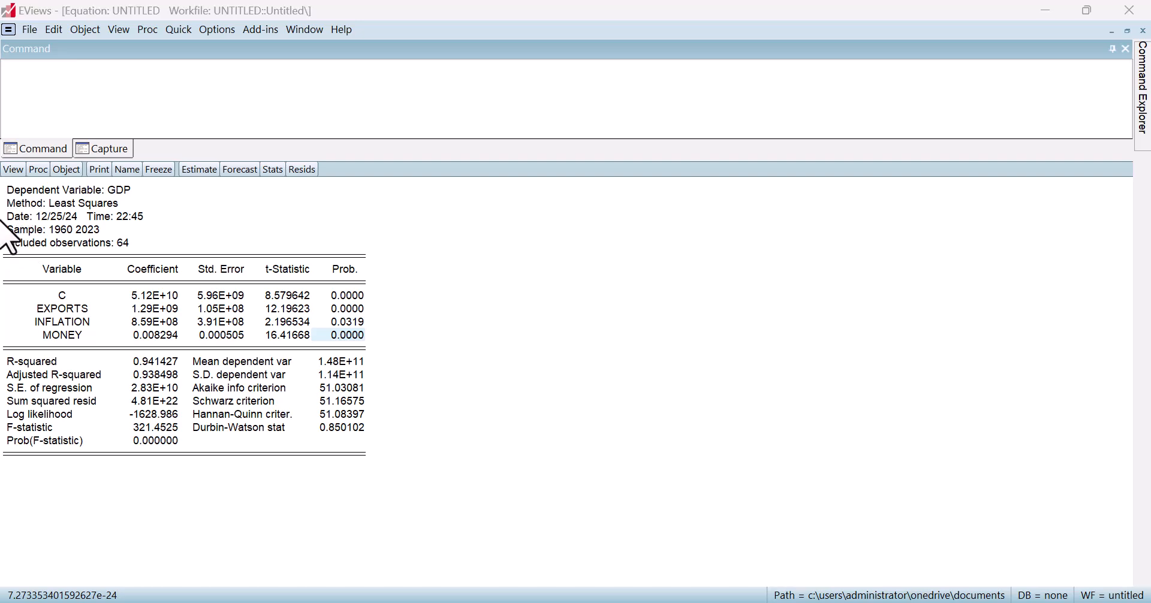
# Step: Capture the full regression output as a screen snip, switch to the myViewBoard whiteboard and paste it onto the canvas
pyautogui.press('super+shift+s')
pyautogui.moveTo(7, 189); pyautogui.dragTo(377, 459)
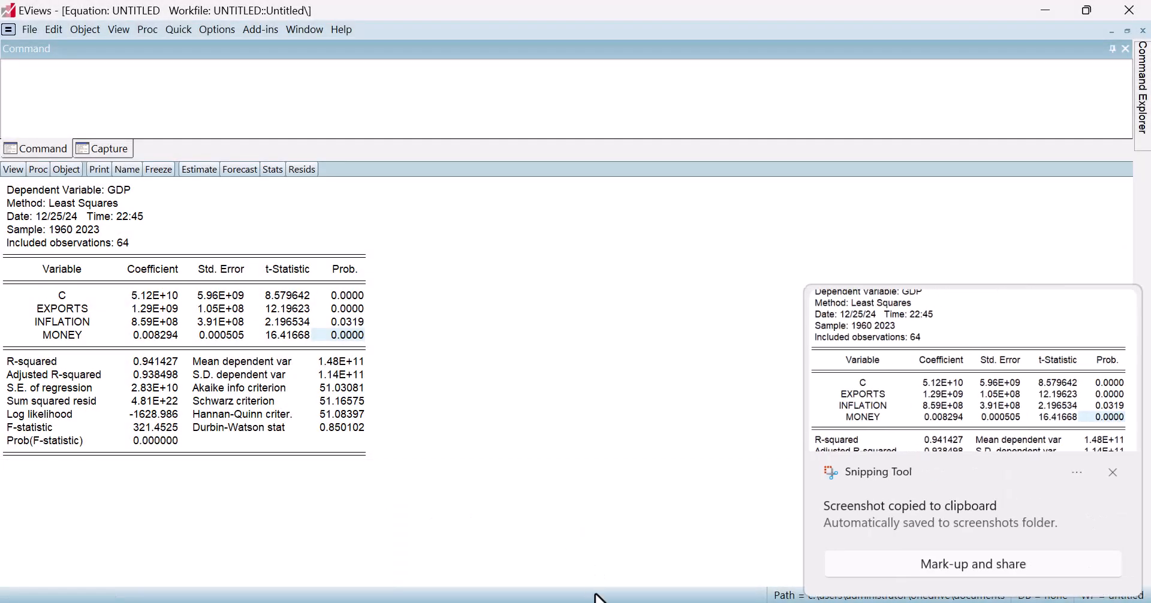
pyautogui.hotkey('alt', 'Tab')
pyautogui.hotkey('ctrl', 'v')
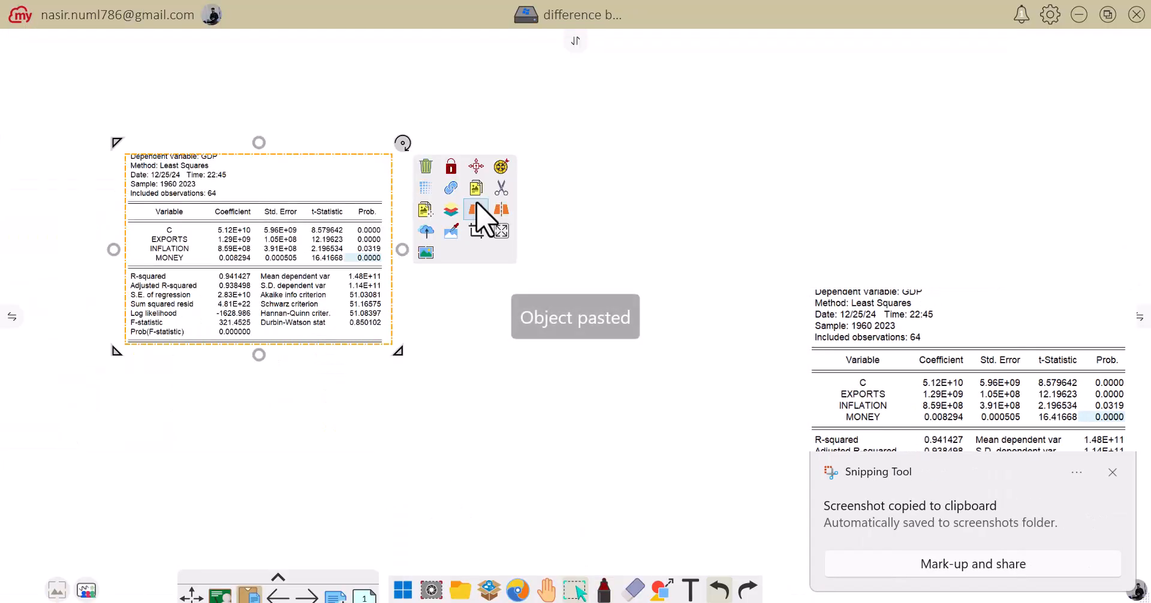
# Step: Place the pasted output in the canvas's upper-left corner, enlarge and widen it, and clear the whiteboard's interface bars from view
pyautogui.moveTo(185, 180); pyautogui.dragTo(120, 57)
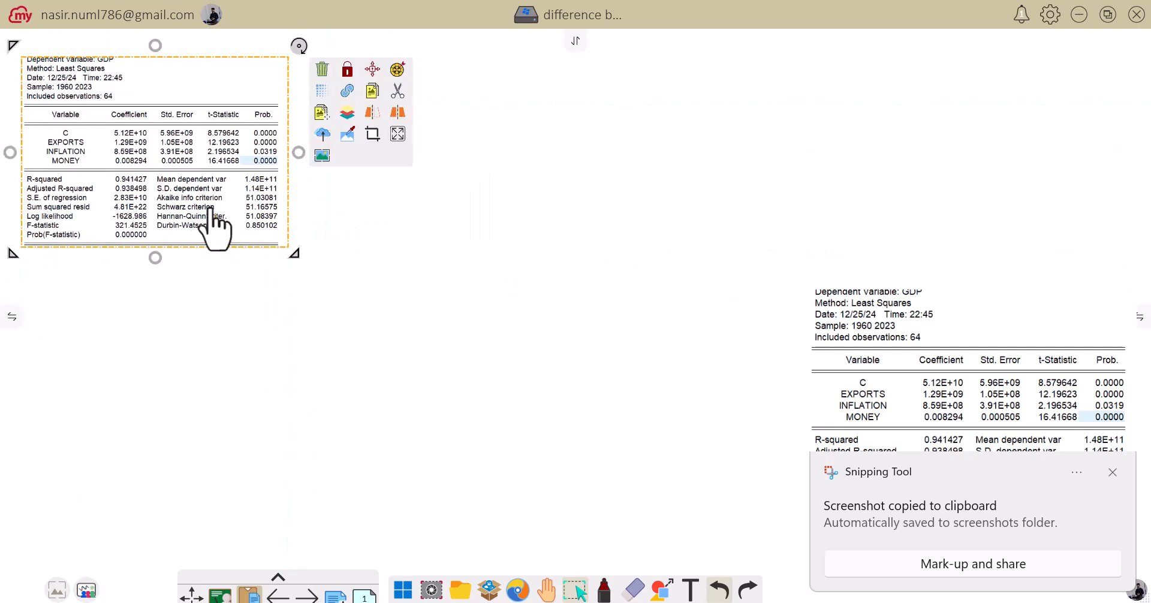
pyautogui.moveTo(290, 254); pyautogui.dragTo(392, 322)
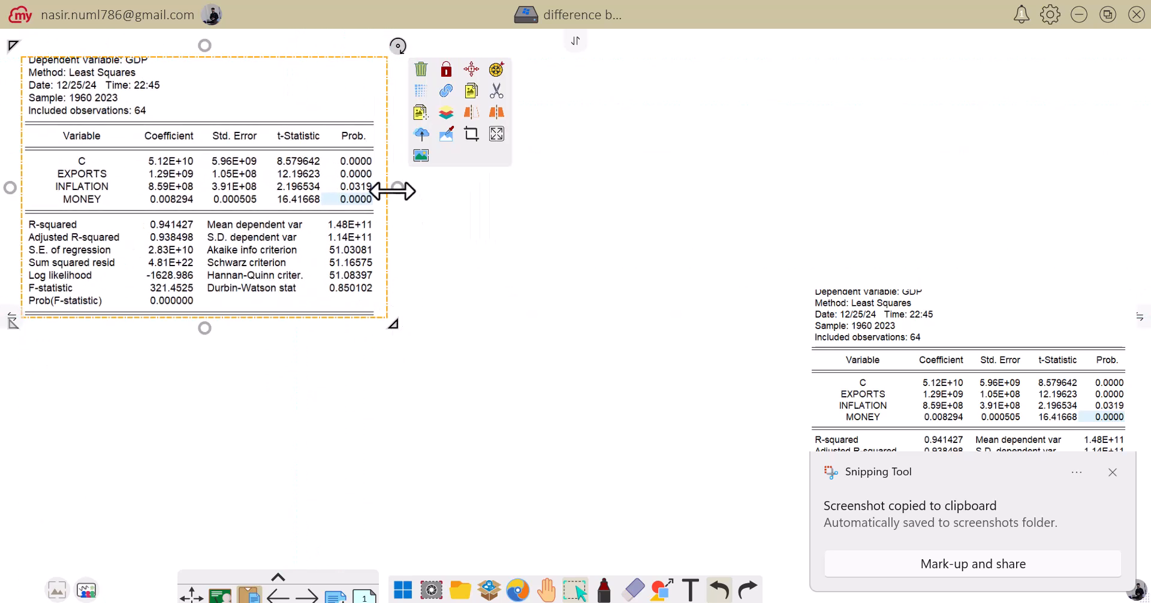
pyautogui.moveTo(397, 188); pyautogui.dragTo(429, 188)
pyautogui.click(211, 596)
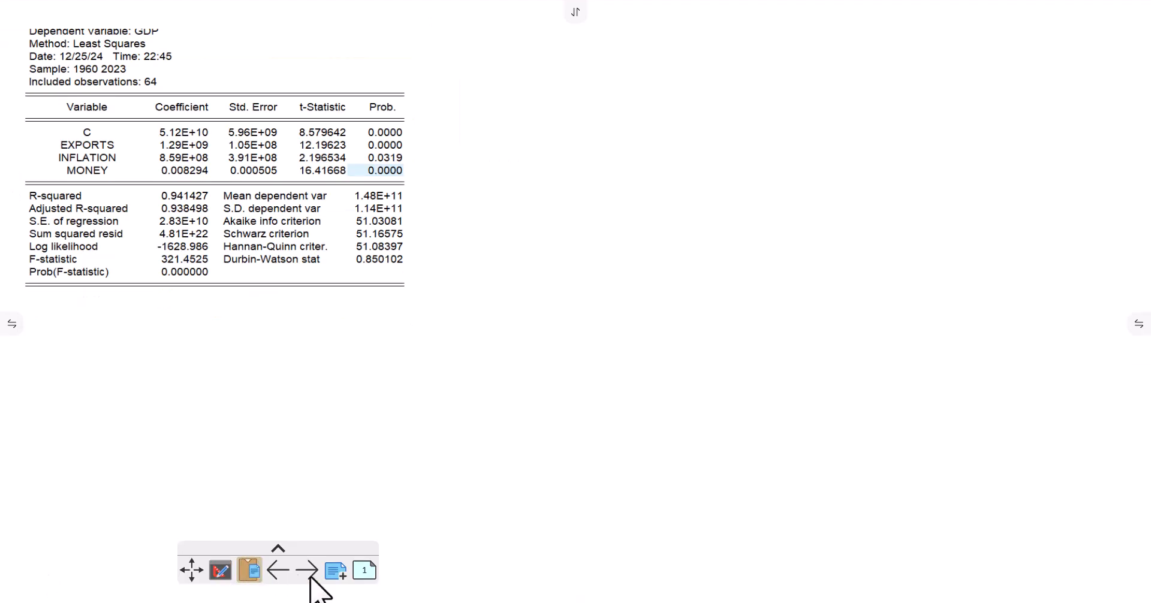
pyautogui.moveTo(191, 566); pyautogui.dragTo(201, 602)
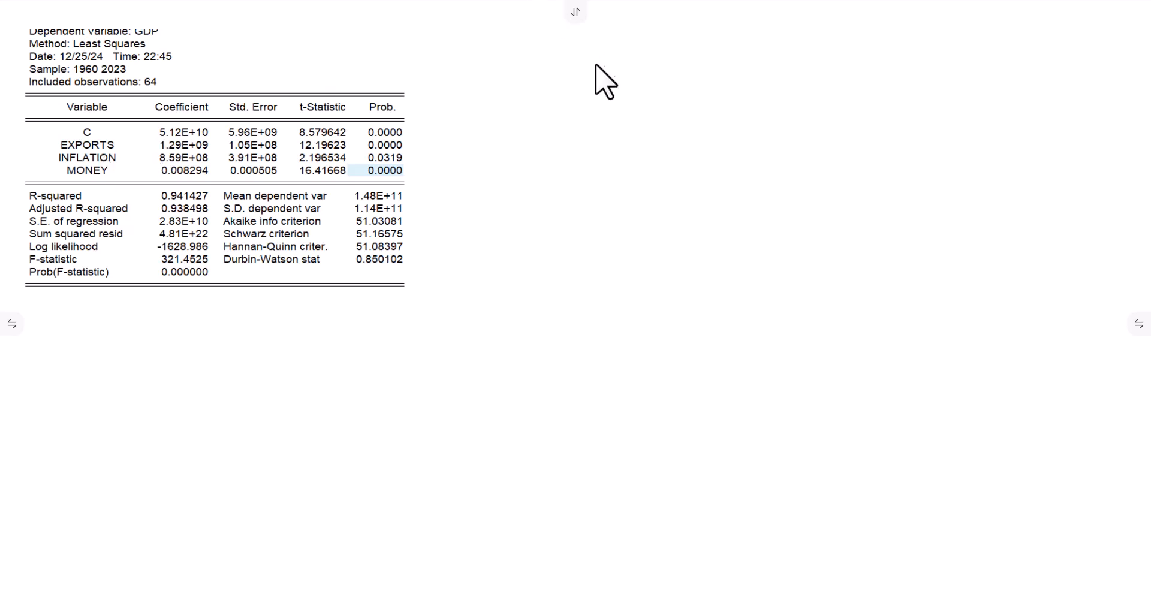
# Step: Draw small red plus signs with the pen just before the EXPORTS, INFLATION and MONEY coefficients
pyautogui.moveTo(604, 601)
pyautogui.moveTo(143, 143); pyautogui.dragTo(160, 170)
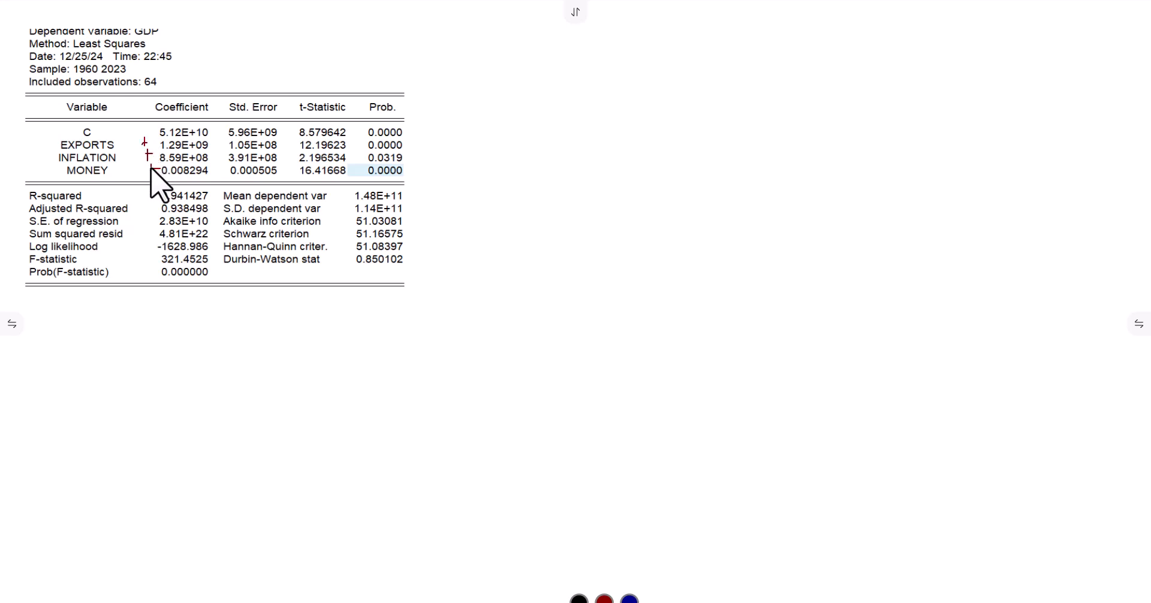